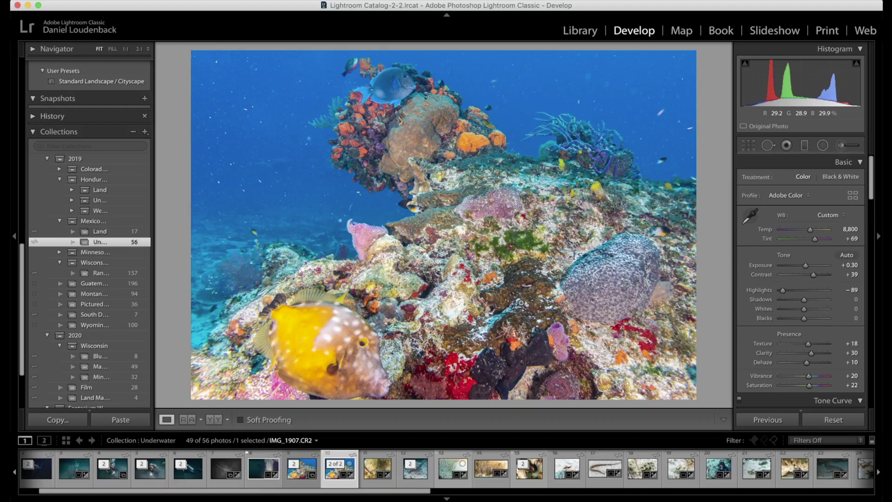
In Lightroom, heal a speck in the upper-right water with a size-75 Spot Removal spot
click(261, 185)
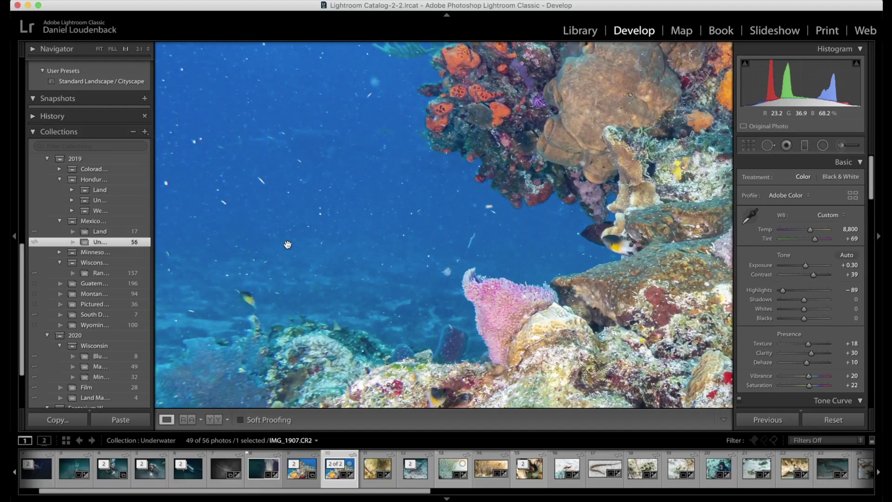
click(288, 245)
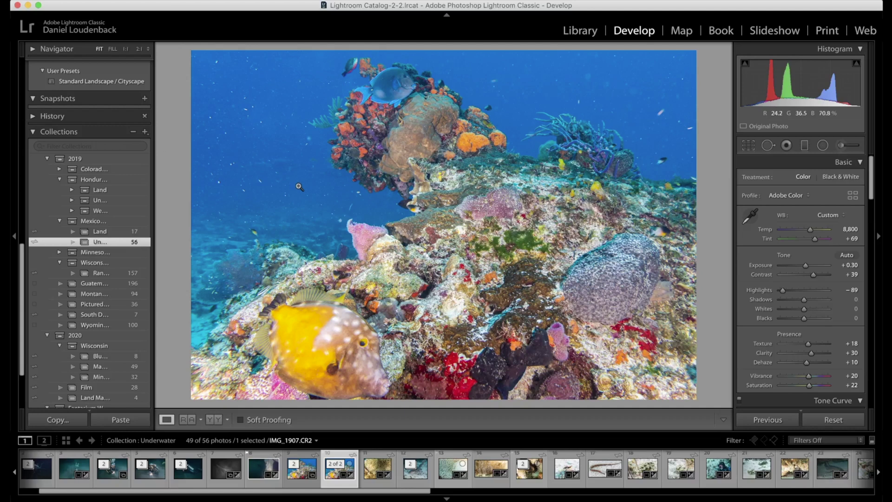
click(772, 146)
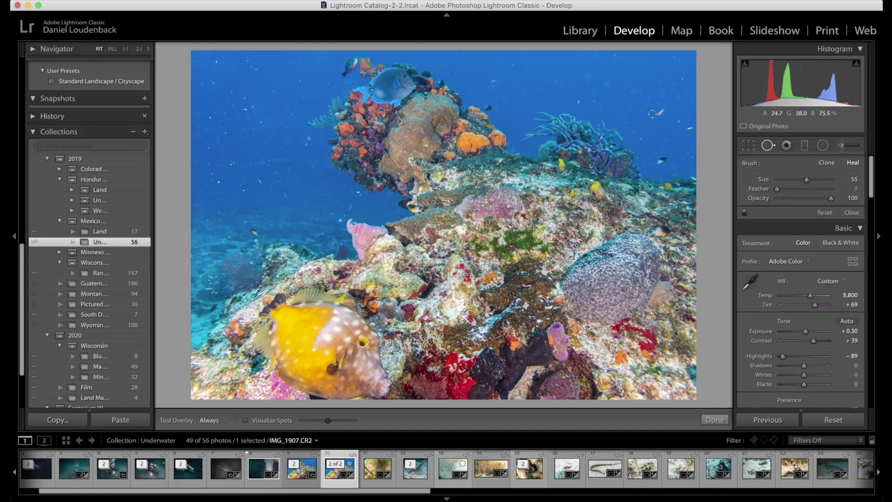
scroll(653, 114, up, 4)
click(660, 112)
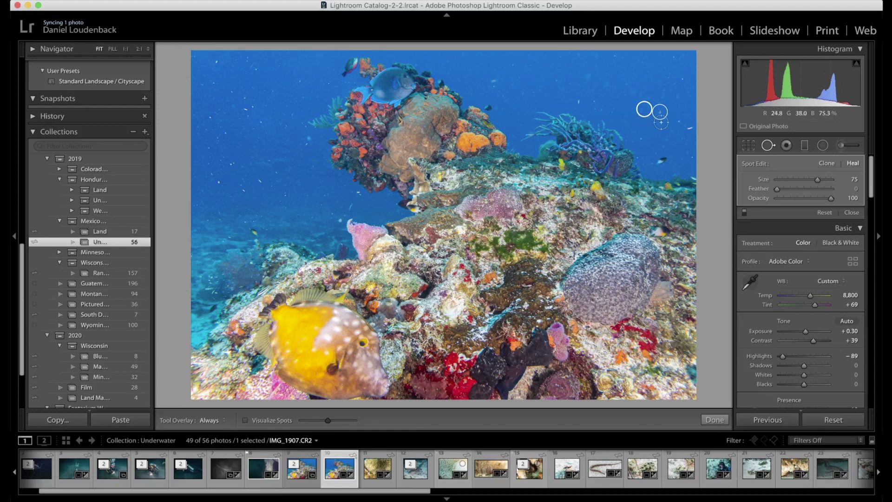
Close Spot Removal and check the healed water at 1:1 before zooming back out
key(q)
click(660, 116)
drag(660, 116, 647, 128)
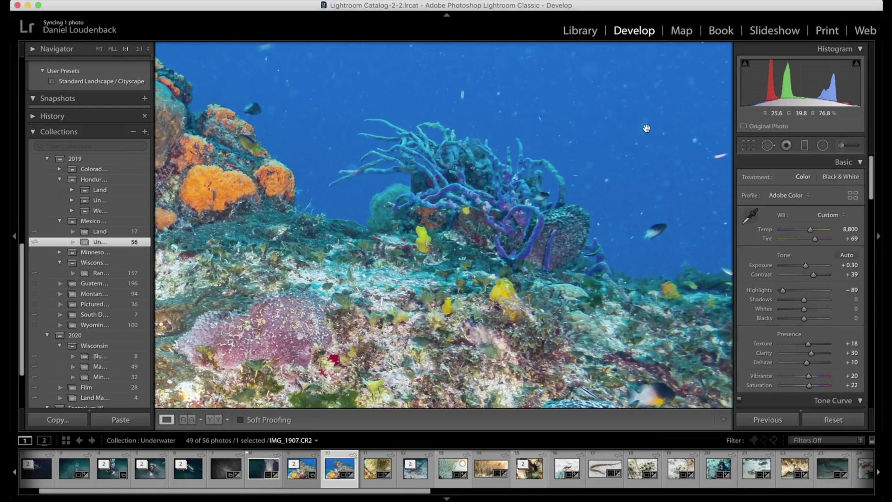
click(621, 176)
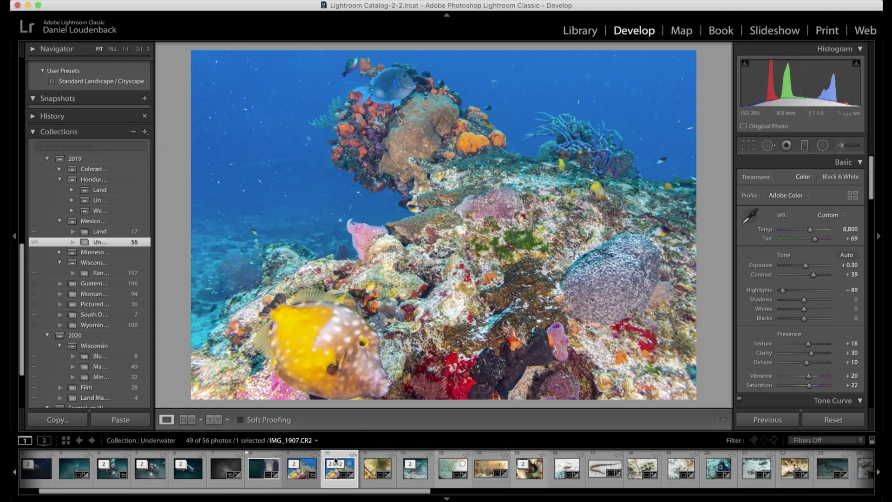
Send IMG_1907.CR2 from the filmstrip to Adobe Photoshop 2020 with Edit In
right_click(331, 479)
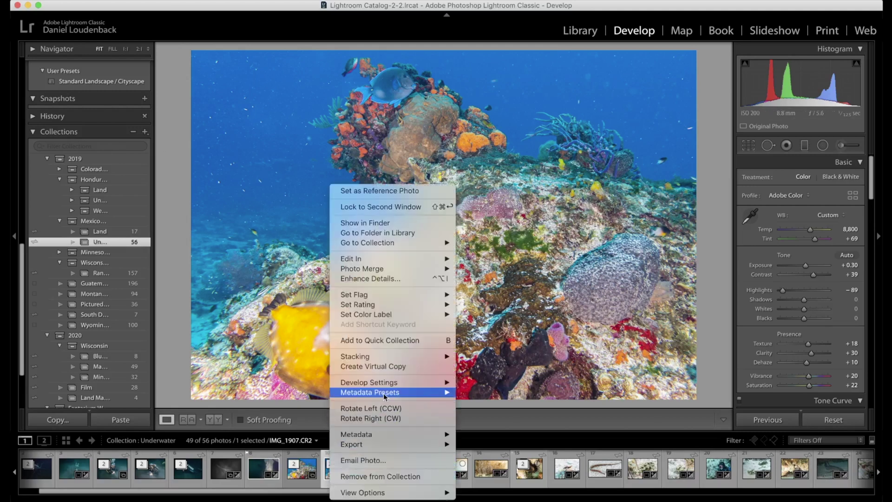
mouse_move(401, 259)
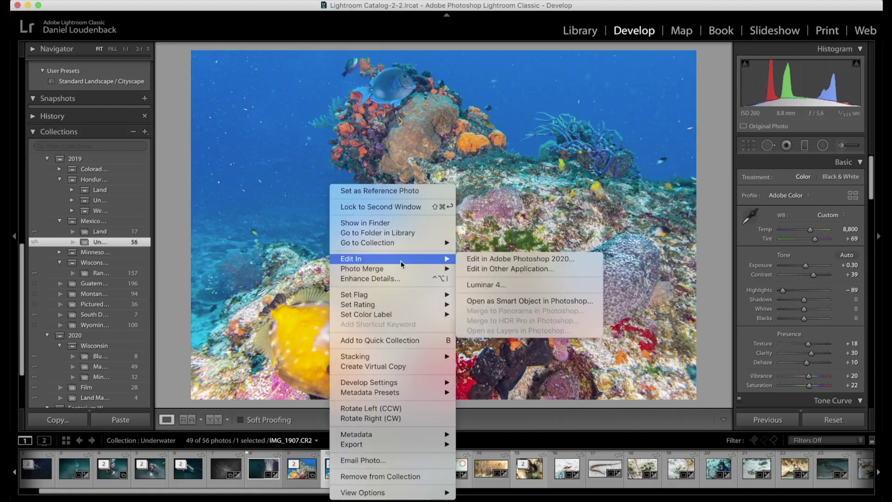
click(489, 258)
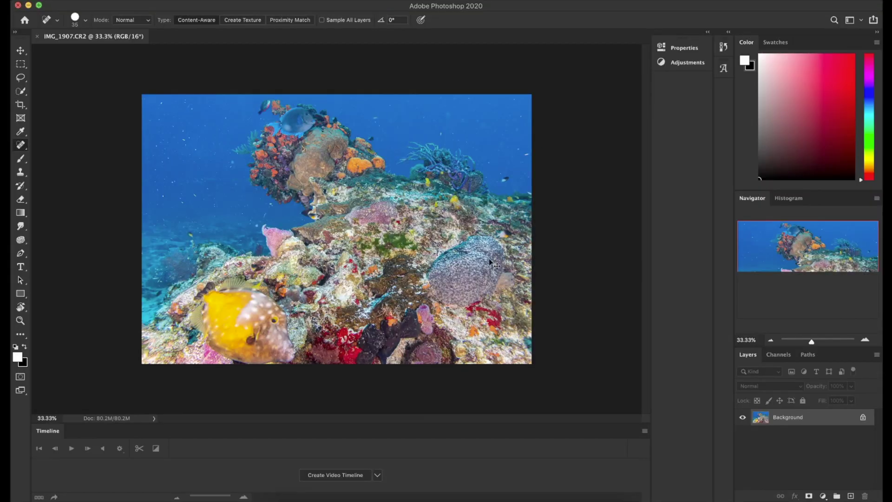
Zoom the photo to fill the window and pick a slightly larger Spot Healing Brush
key(super+0)
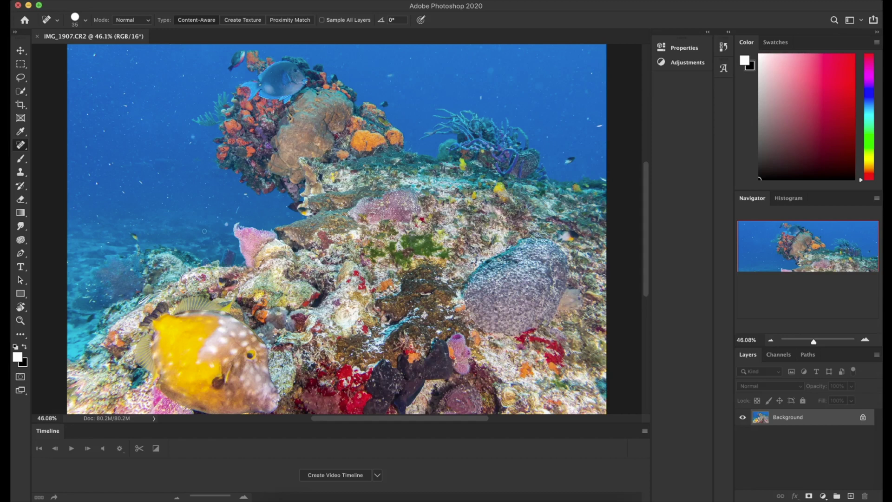
click(21, 144)
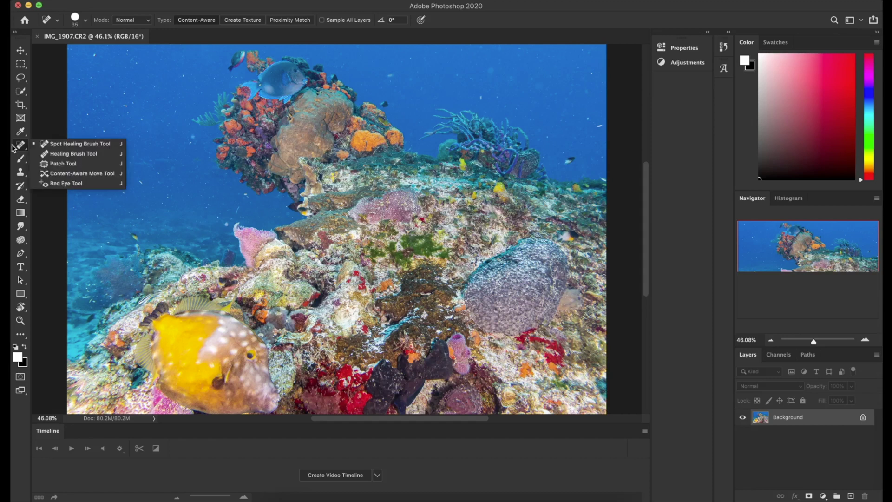
click(65, 144)
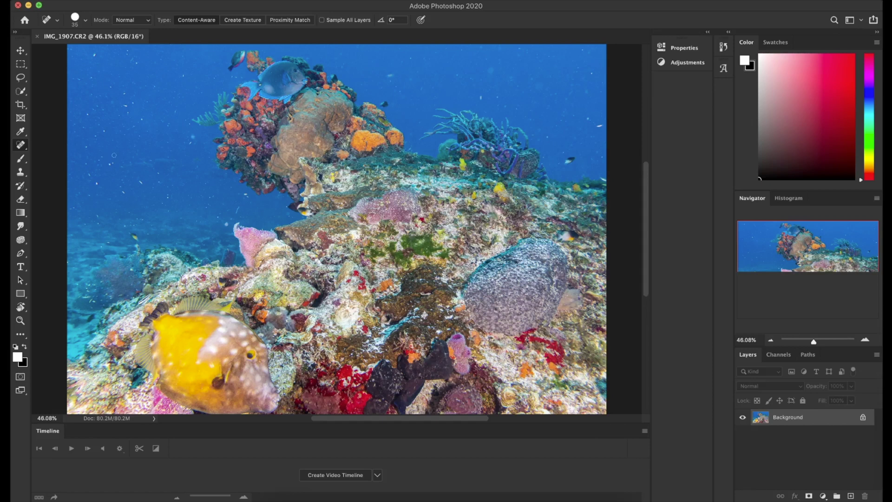
key(bracketright)
key(bracketright)
Heal seven specks in the left-side blue water and a blemish on the blue fish
click(481, 99)
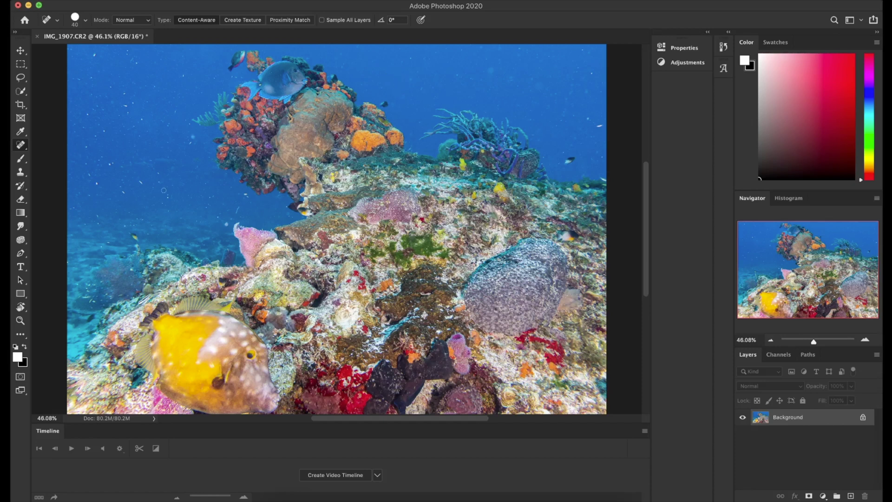
click(125, 192)
click(246, 197)
click(227, 225)
click(270, 220)
click(108, 297)
click(87, 296)
click(270, 78)
At 200% zoom, heal the blemish beside the blue fish's eye with a size-10 brush
key(super+equal)
key(super+equal)
key(super+equal)
key(super+equal)
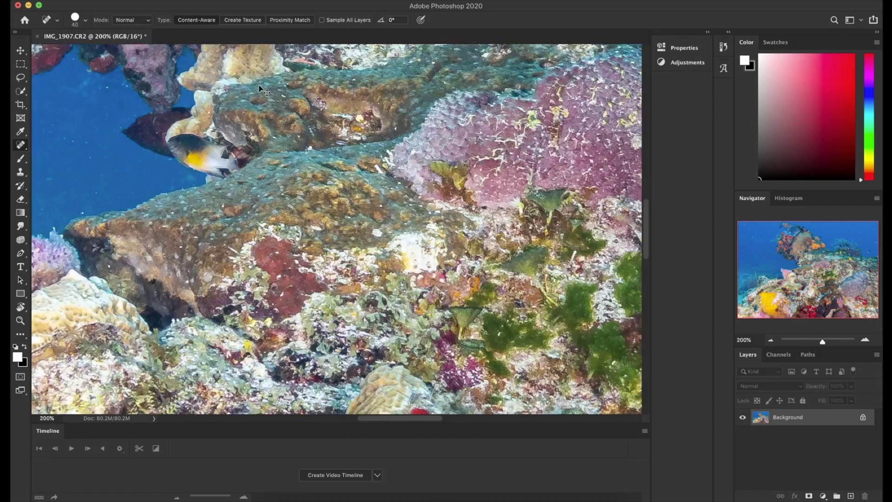
mouse_move(253, 123)
mouse_down()
mouse_move(378, 297)
mouse_move(418, 325)
mouse_up()
drag(290, 198, 410, 241)
mouse_move(196, 186)
mouse_down()
mouse_move(283, 237)
mouse_move(249, 265)
mouse_up()
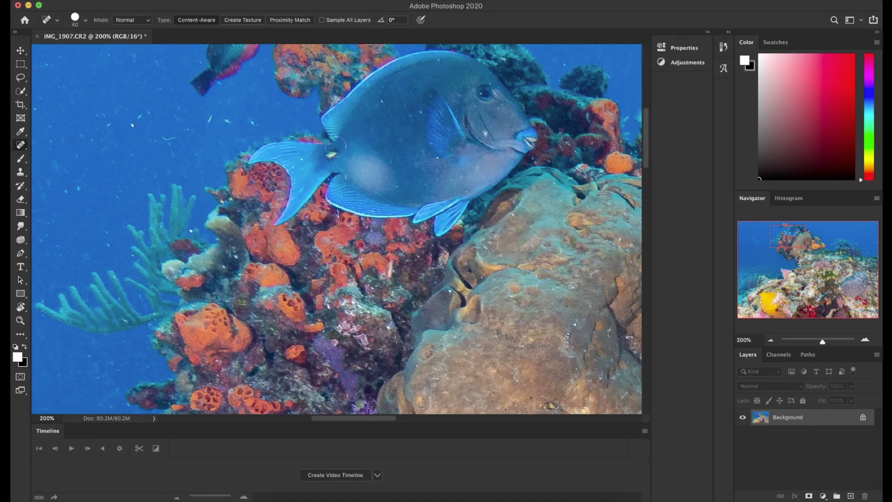
key(bracketleft)
key(bracketleft)
key(bracketleft)
click(492, 83)
key(super+0)
With a size-40 brush, heal five specks in the upper-right open water
key(bracketright)
key(bracketright)
key(bracketright)
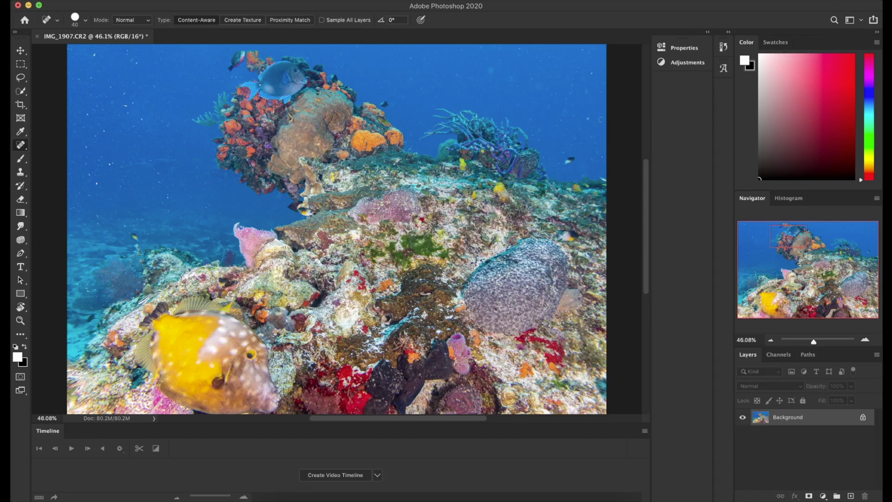
click(597, 88)
click(577, 119)
click(564, 122)
click(561, 131)
click(578, 136)
key(bracketright)
key(bracketright)
Enlarge the brush to 125 and paint over strips of specks in the open water
drag(583, 164, 583, 164)
key(bracketright)
key(bracketright)
key(bracketright)
key(bracketright)
drag(564, 125, 564, 80)
mouse_move(564, 137)
mouse_down()
mouse_move(541, 73)
mouse_move(534, 86)
mouse_move(542, 97)
mouse_move(540, 115)
mouse_up()
mouse_move(525, 69)
mouse_down()
mouse_move(523, 47)
mouse_move(516, 83)
mouse_move(542, 122)
mouse_move(548, 82)
mouse_move(558, 83)
mouse_move(528, 82)
mouse_move(523, 64)
mouse_up()
drag(600, 97, 591, 77)
mouse_move(489, 75)
mouse_down()
mouse_move(499, 49)
mouse_move(504, 83)
mouse_up()
drag(540, 135, 533, 124)
Heal individual specks from the middle water up toward the upper left
click(536, 138)
click(549, 153)
click(586, 170)
click(553, 167)
click(497, 105)
click(490, 89)
click(488, 71)
click(480, 59)
click(475, 51)
click(458, 54)
click(444, 51)
click(468, 60)
click(469, 72)
Heal the remaining specks on the left of the open water, down beside the orange sponge
click(476, 75)
click(476, 84)
click(476, 92)
click(487, 102)
click(458, 71)
click(556, 67)
click(431, 92)
click(410, 56)
click(400, 91)
click(417, 118)
click(409, 141)
click(416, 133)
click(412, 121)
At 300% with a size-30 brush, heal the white specks beside the blue sponge tip
key(super+equal)
key(super+equal)
key(super+equal)
key(super+equal)
key(super+equal)
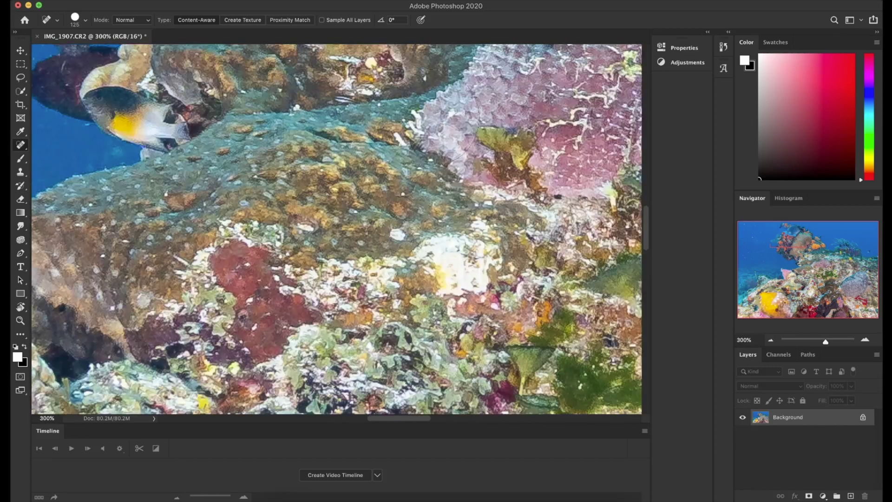
drag(430, 115, 277, 205)
scroll(279, 205, up, 10)
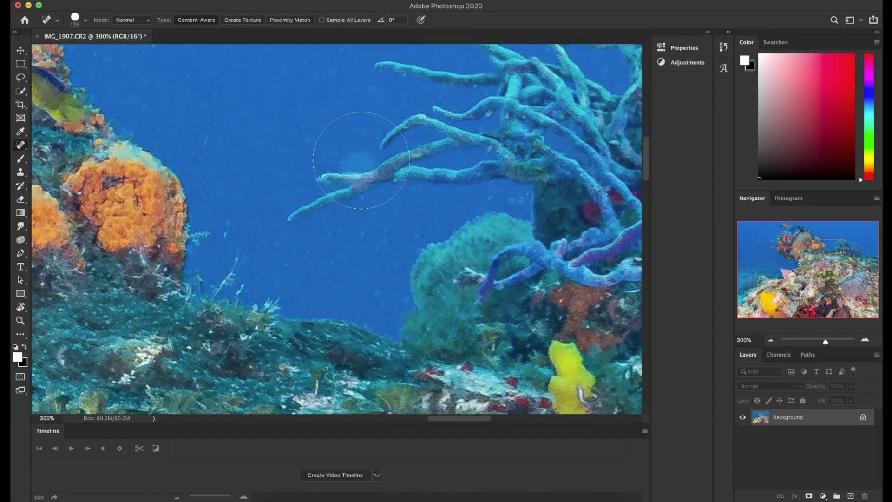
key(bracketleft)
key(bracketleft)
key(bracketleft)
key(bracketleft)
key(bracketleft)
key(bracketleft)
key(bracketleft)
key(bracketleft)
key(bracketleft)
key(bracketleft)
key(bracketleft)
click(355, 157)
click(367, 157)
click(342, 163)
click(357, 166)
mouse_move(372, 163)
mouse_down()
mouse_move(347, 164)
mouse_move(365, 163)
mouse_up()
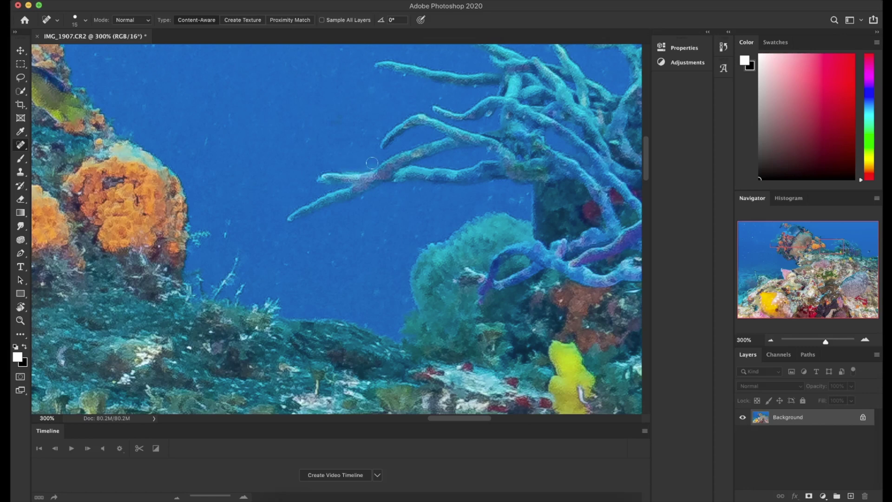
click(346, 167)
click(367, 166)
click(364, 164)
click(370, 165)
Heal white specks in the open water between and right of the coral branches
click(520, 201)
click(430, 211)
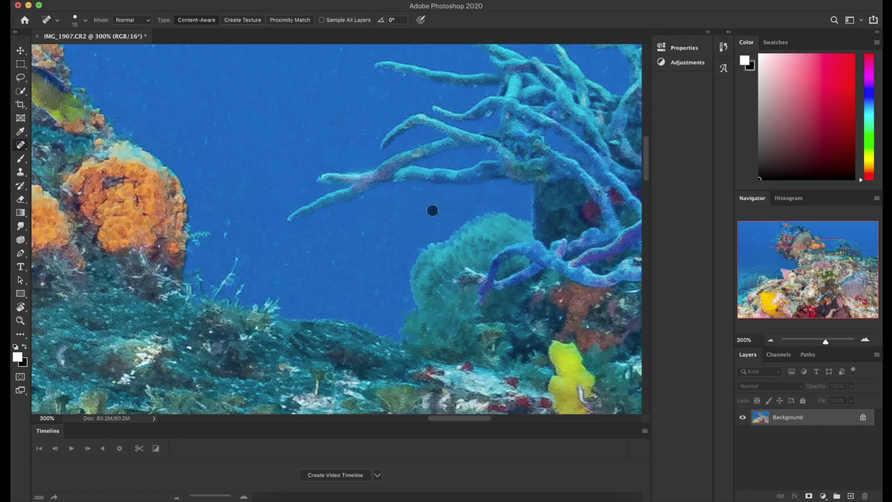
click(414, 189)
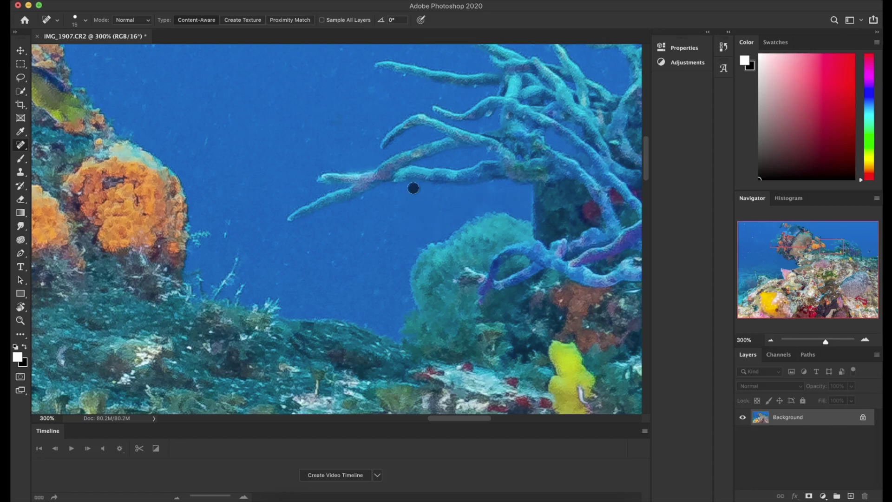
click(523, 207)
click(398, 214)
click(366, 201)
click(365, 202)
click(395, 193)
Heal specks in the lower and left water plus a streak near the coral branches
click(379, 289)
click(390, 256)
click(333, 263)
click(349, 258)
click(387, 218)
click(407, 229)
click(274, 284)
click(279, 243)
click(225, 234)
click(351, 274)
click(347, 144)
drag(348, 144, 360, 133)
key(super+0)
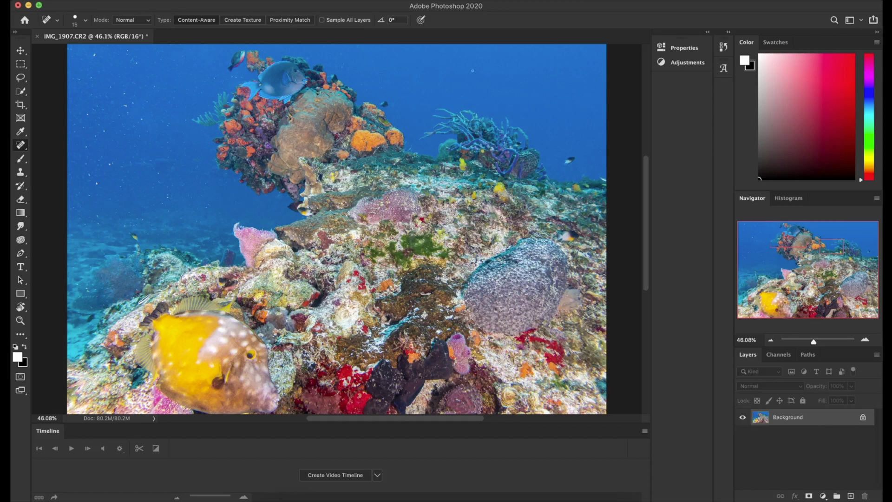
Set the brush to 60 and heal seven specks in the upper-left open water
key(bracketright)
key(bracketright)
key(bracketright)
key(bracketright)
key(bracketright)
key(bracketright)
key(bracketright)
key(bracketright)
key(bracketright)
key(bracketright)
key(bracketleft)
key(bracketleft)
key(bracketleft)
key(bracketleft)
click(108, 200)
click(190, 243)
click(159, 48)
click(157, 117)
click(124, 67)
click(176, 83)
click(126, 71)
key(super+plus)
key(super+plus)
key(super+plus)
key(super+plus)
key(super+plus)
key(v)
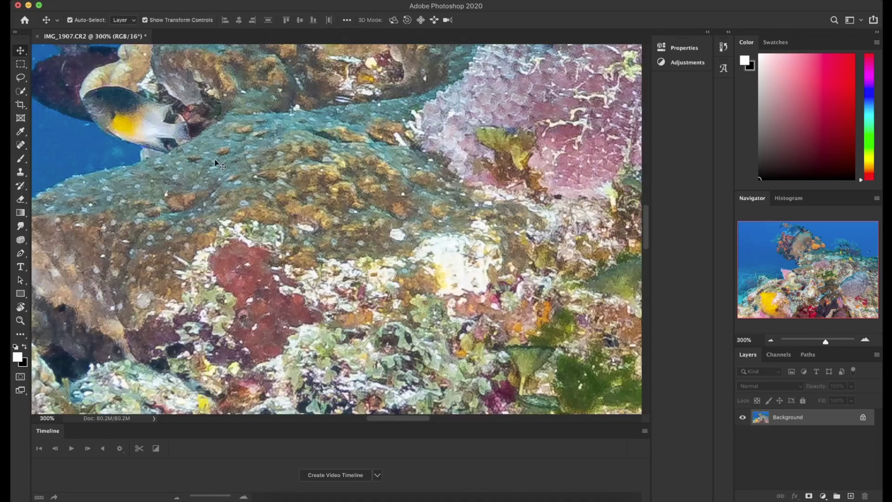
drag(93, 91, 474, 343)
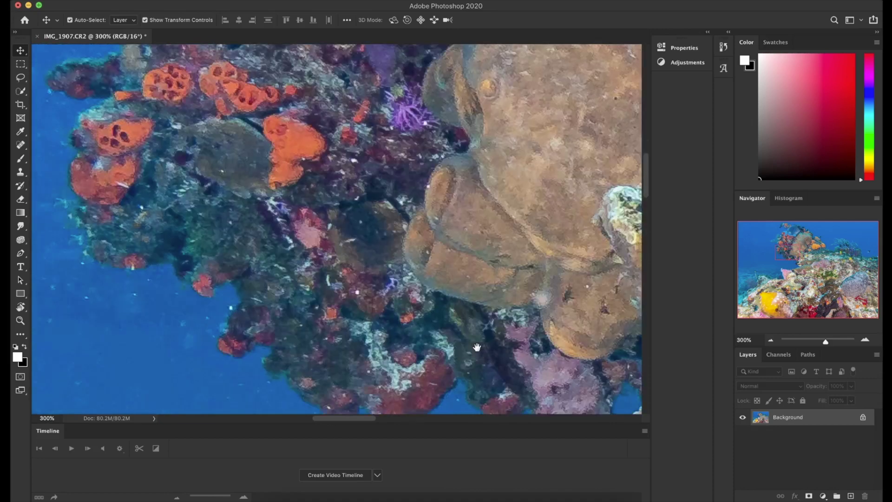
drag(194, 127, 253, 129)
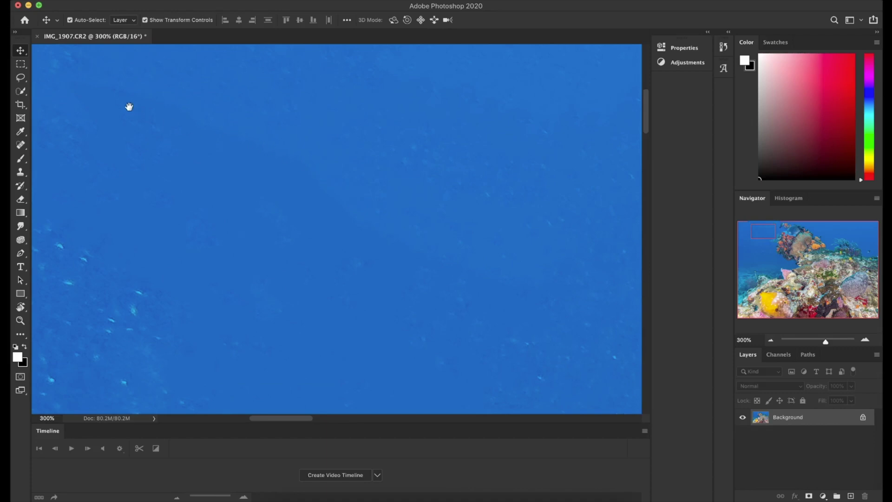
drag(405, 169, 305, 252)
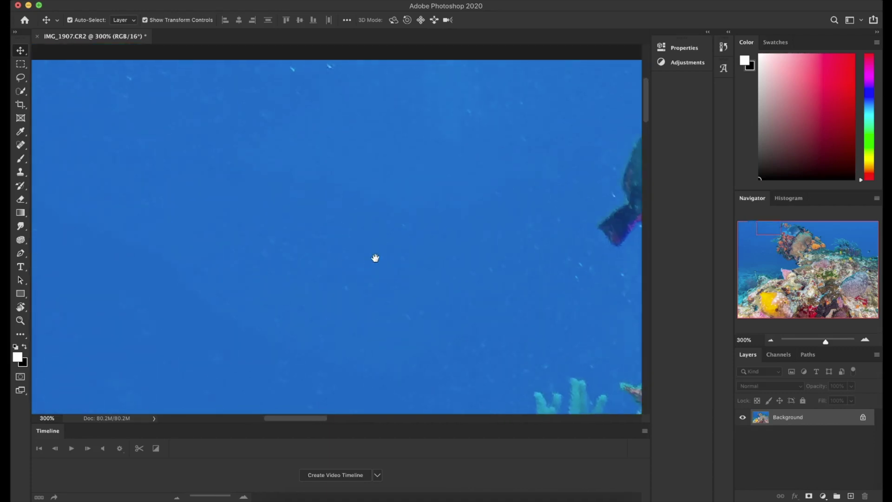
drag(528, 275, 426, 277)
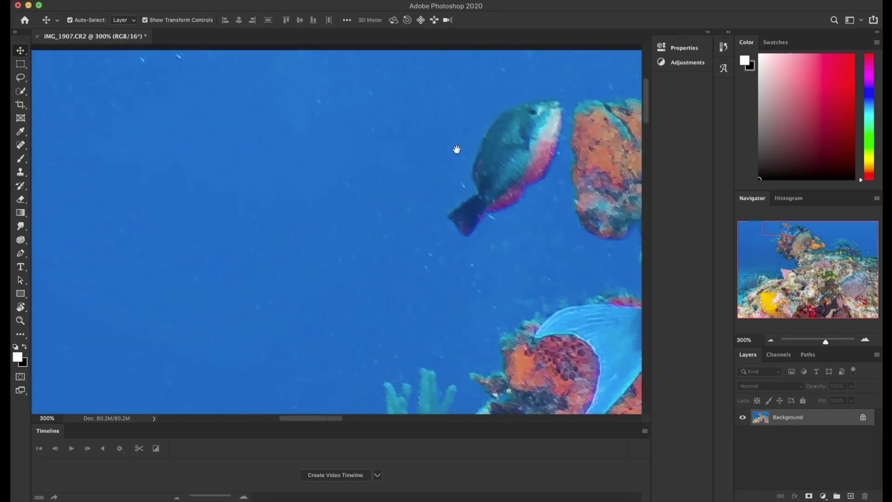
drag(316, 229, 395, 189)
drag(301, 189, 400, 167)
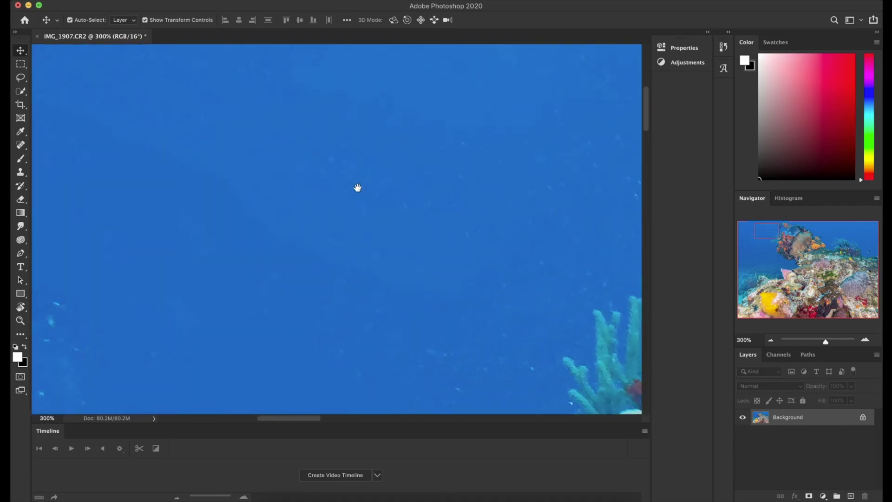
key(super+0)
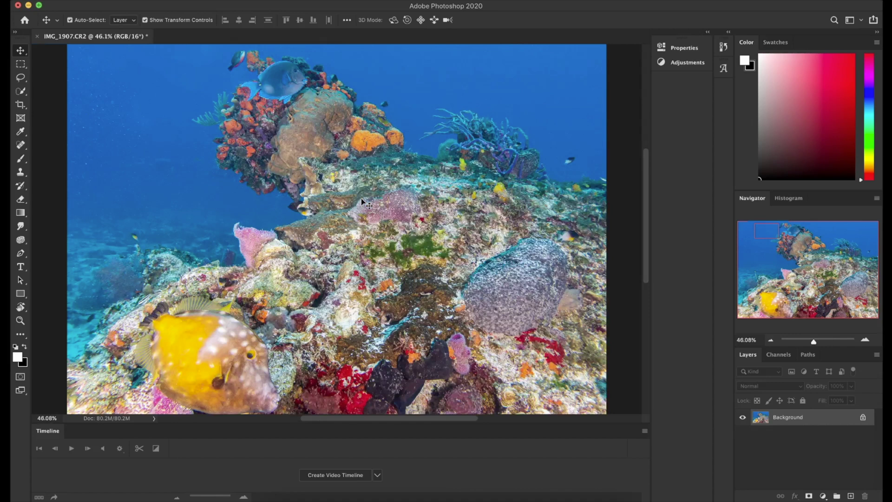
Heal the final specks and a short streak in the left-hand blue water
key(j)
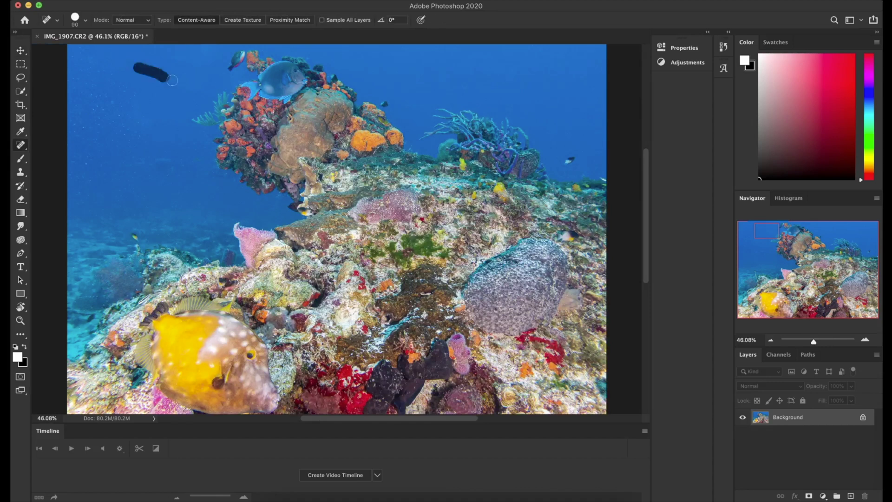
click(199, 180)
click(70, 112)
click(156, 197)
drag(84, 167, 116, 166)
click(123, 194)
key(w)
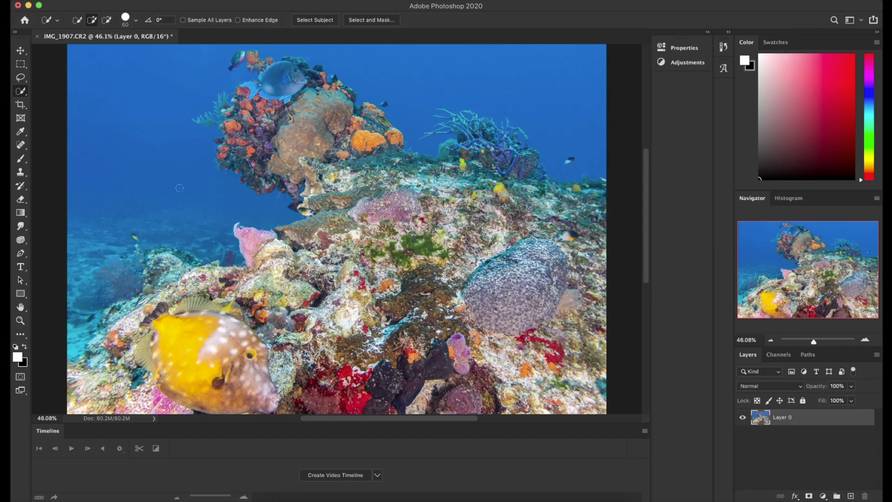
right_click(21, 92)
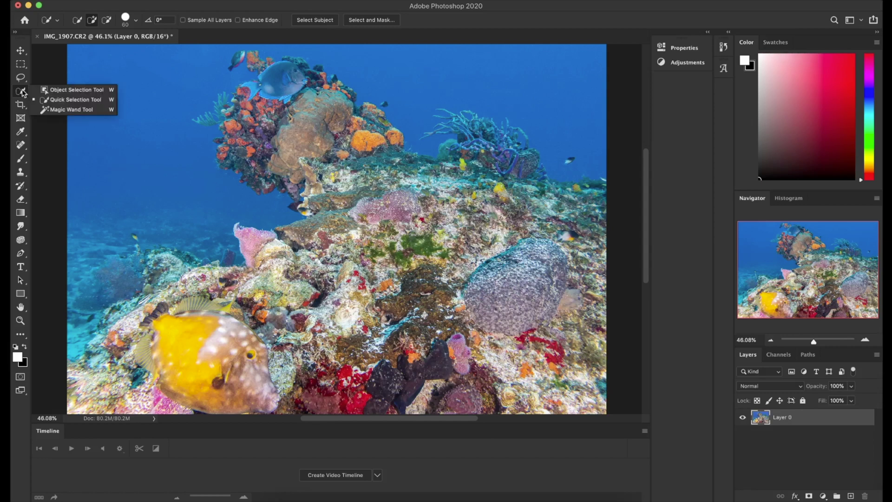
Quick-select the blue water across the left, upper-left and top-centre of the photo
click(55, 102)
mouse_move(152, 208)
mouse_down()
mouse_move(139, 201)
mouse_move(91, 214)
mouse_move(99, 207)
mouse_up()
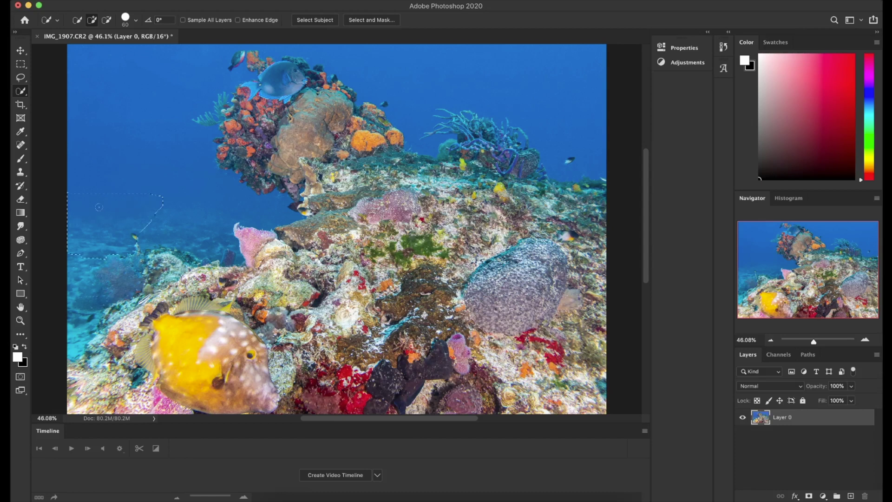
drag(195, 203, 229, 201)
mouse_move(411, 89)
mouse_down()
mouse_move(521, 85)
mouse_move(477, 139)
mouse_up()
Subtract the small fan coral from the selection and add the water left of the blue coral
key(alt)
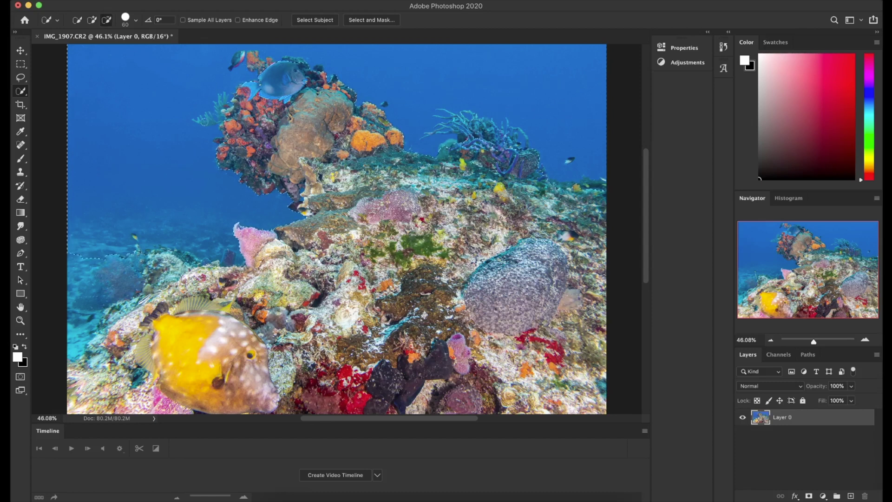
mouse_move(206, 122)
mouse_down()
mouse_move(215, 120)
mouse_move(203, 122)
mouse_up()
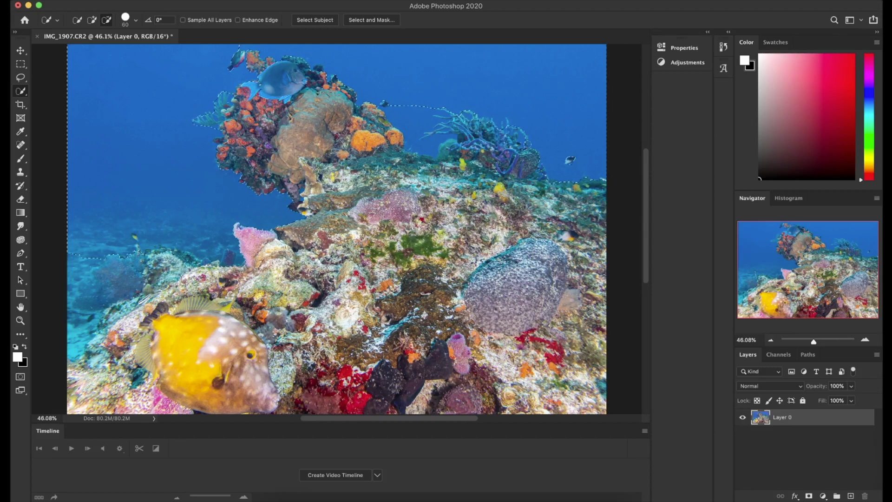
key(alt)
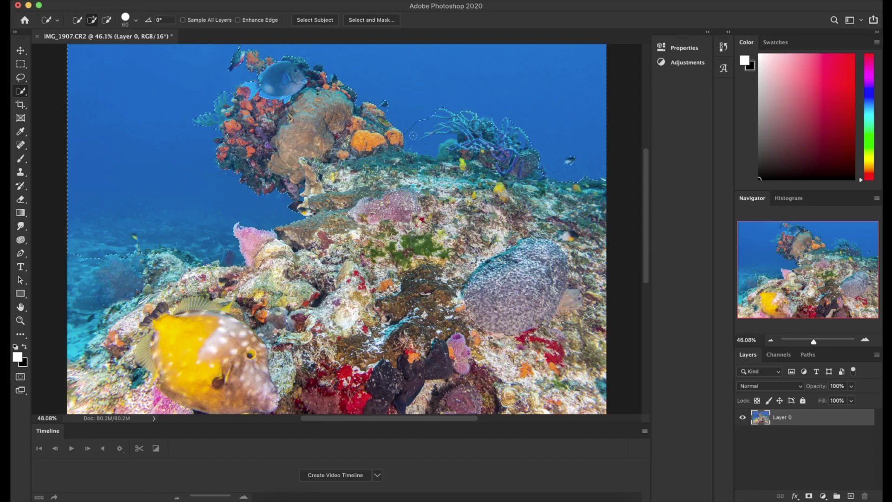
mouse_move(412, 132)
mouse_down()
mouse_move(428, 122)
mouse_move(428, 138)
mouse_up()
key(alt)
click(253, 1)
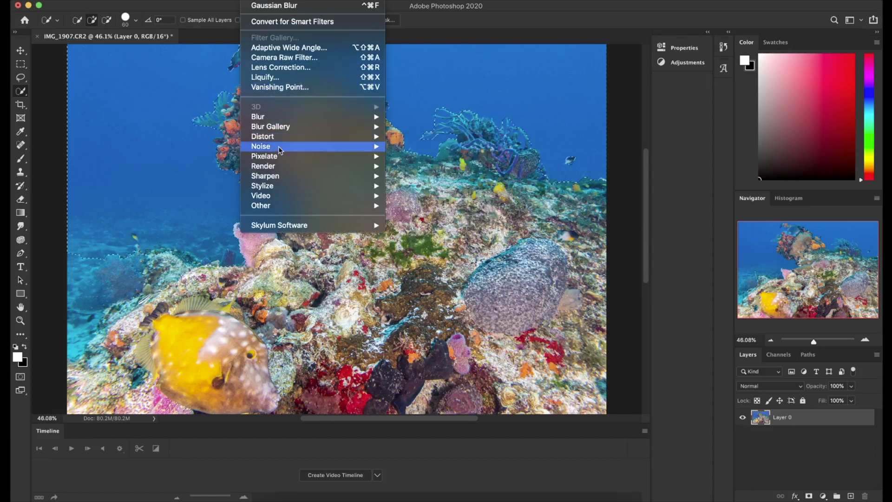
Open Dust & Scratches on the water selection and set Radius to 9 pixels
mouse_move(278, 146)
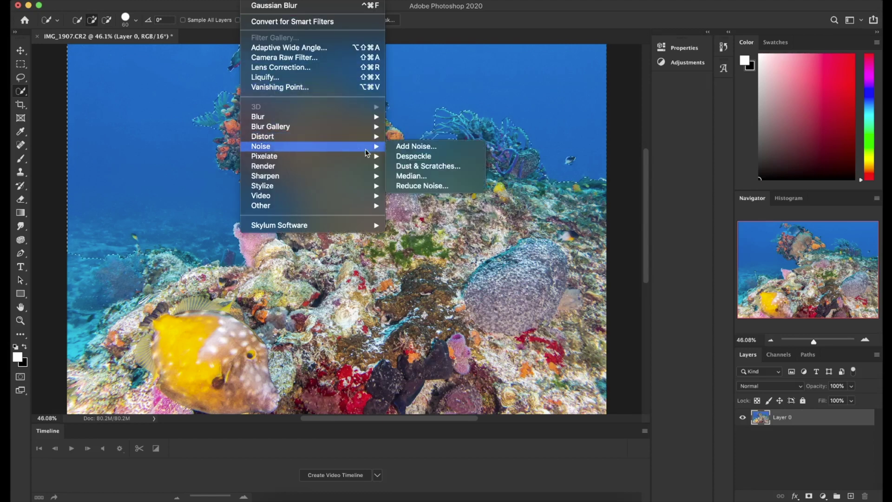
click(409, 167)
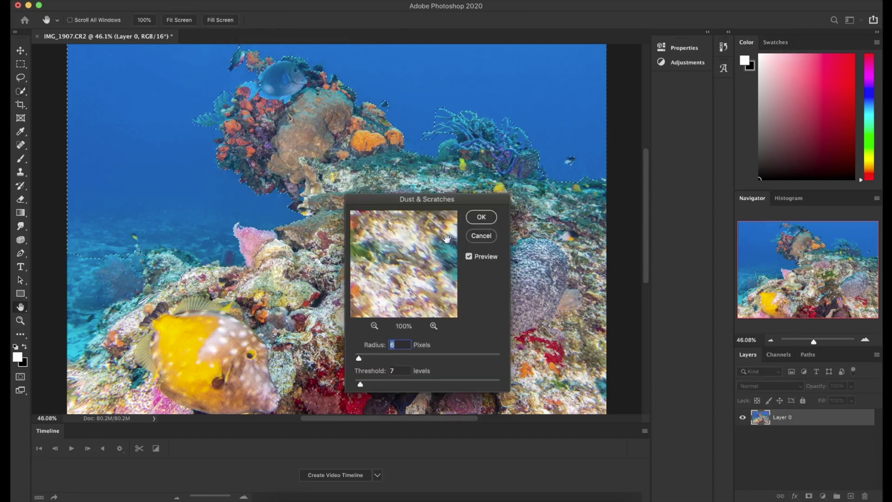
drag(379, 260, 411, 314)
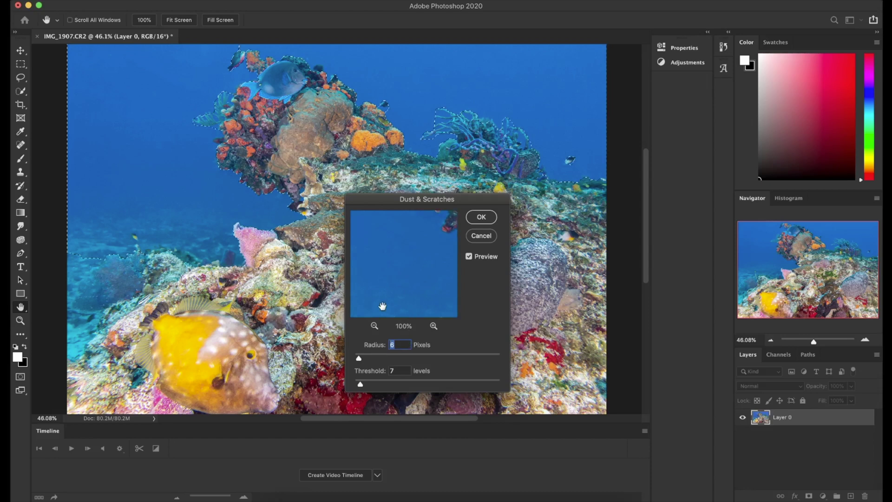
click(358, 357)
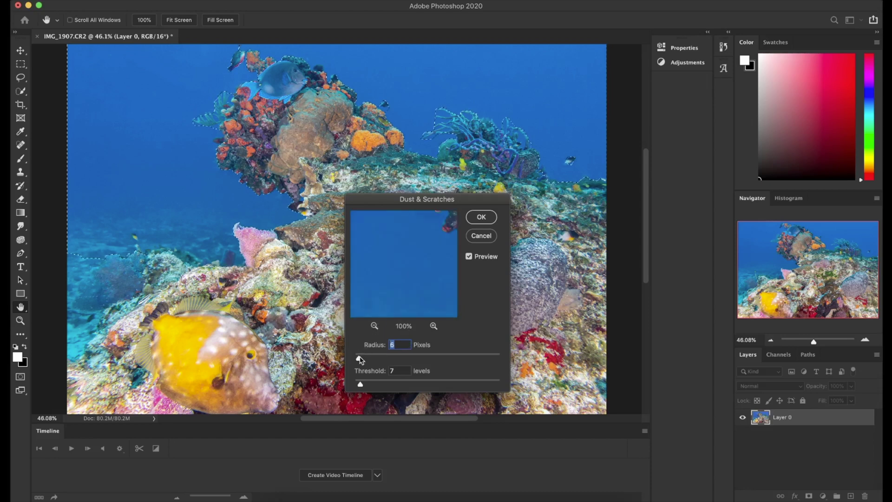
drag(360, 358, 363, 358)
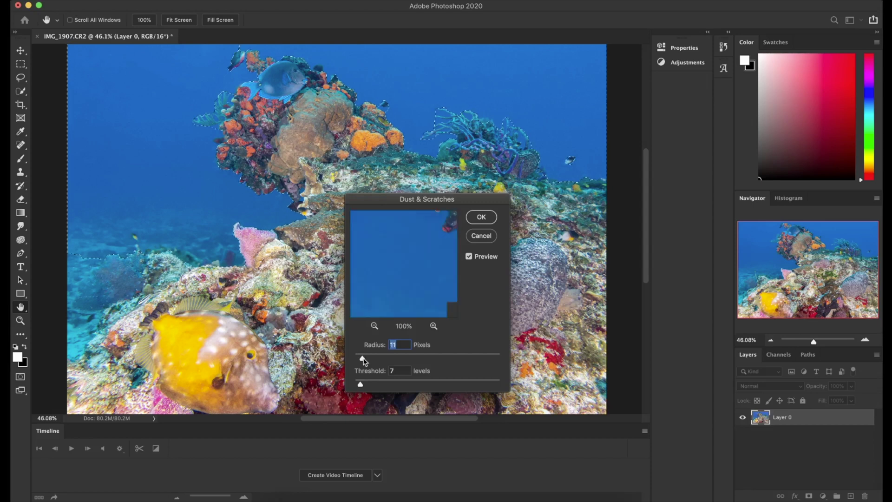
drag(363, 358, 361, 359)
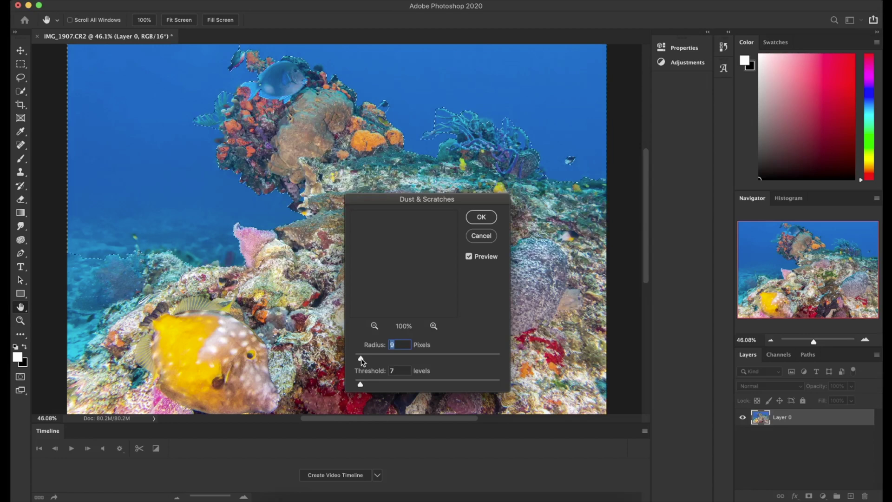
Set the Dust & Scratches Threshold to 4 levels and apply the filter
drag(361, 384, 357, 384)
click(356, 384)
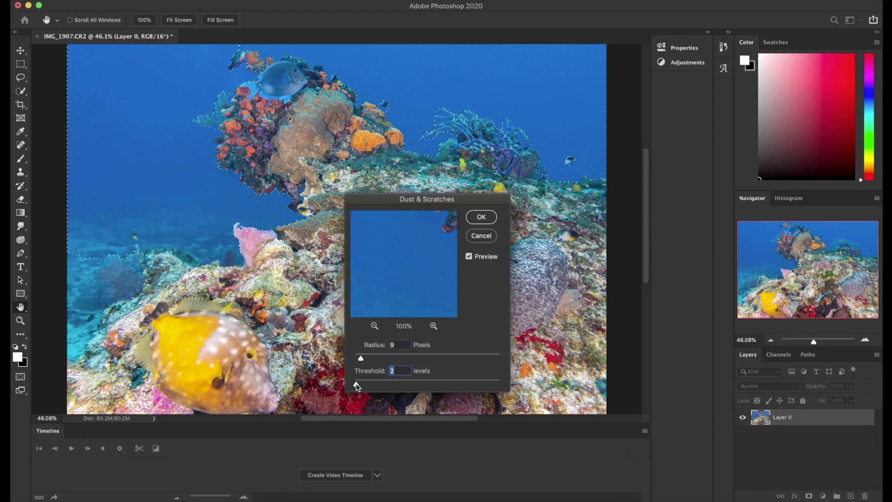
drag(357, 385, 363, 386)
drag(364, 386, 358, 387)
drag(389, 264, 424, 299)
key(Return)
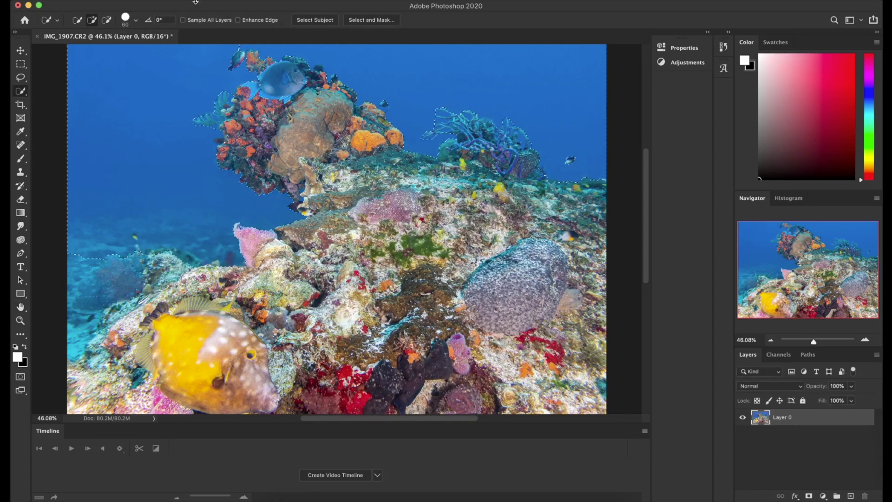
Open Gaussian Blur with its preview showing open blue water at 100%
click(245, 1)
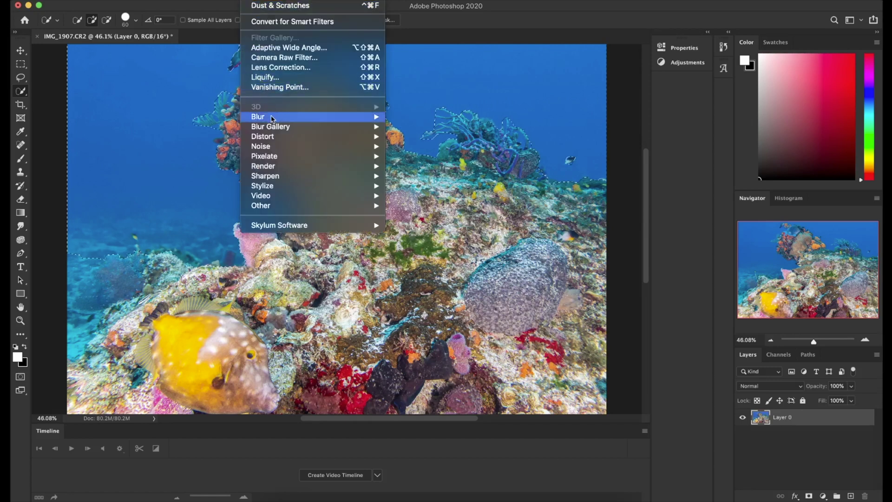
mouse_move(273, 119)
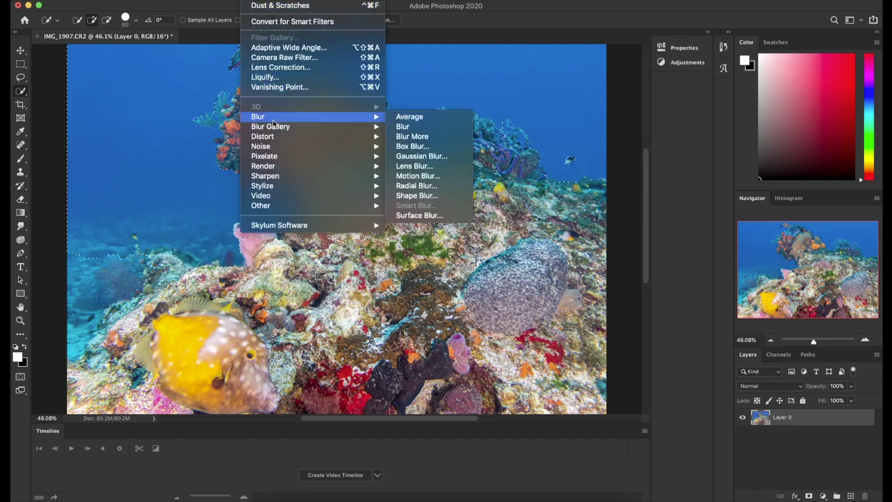
click(433, 157)
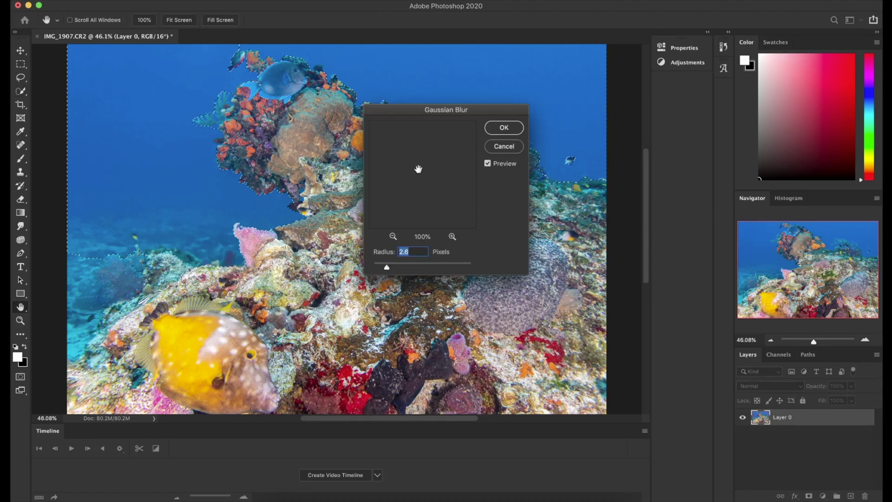
drag(440, 195, 459, 212)
click(393, 237)
drag(386, 195, 432, 194)
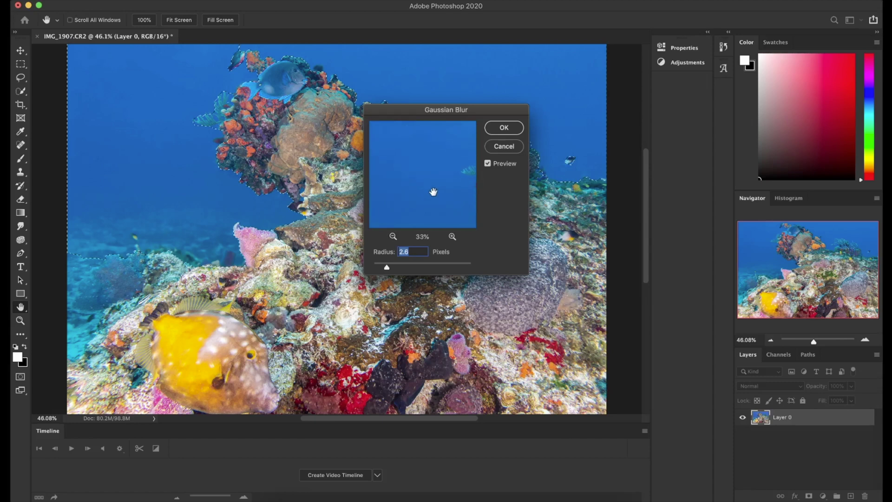
click(453, 237)
click(453, 237)
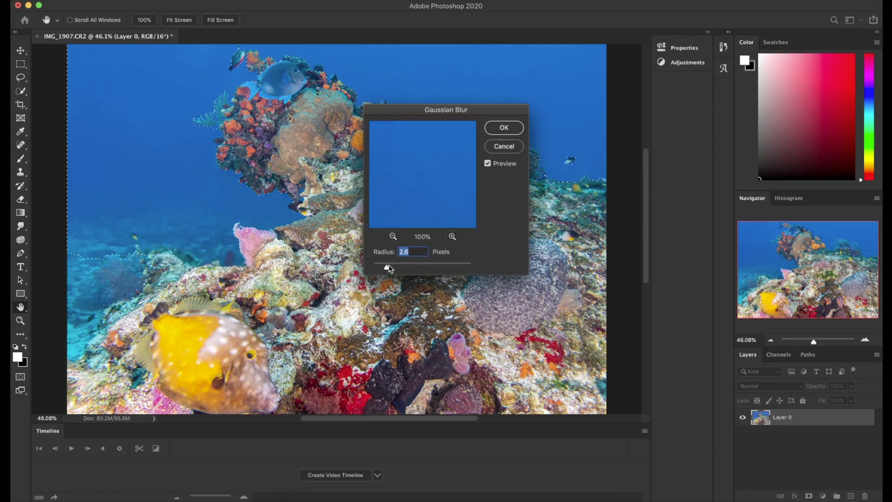
Set the Gaussian Blur radius to about 7.2 pixels, then clear the water selection
drag(387, 267, 406, 265)
mouse_move(405, 267)
mouse_down()
mouse_move(389, 268)
mouse_move(399, 268)
mouse_up()
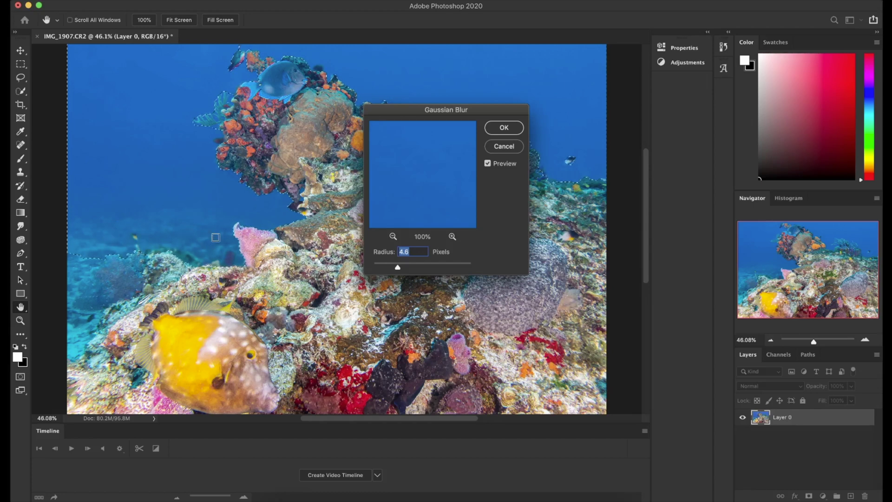
mouse_move(398, 268)
mouse_down()
mouse_move(430, 269)
mouse_move(403, 269)
mouse_up()
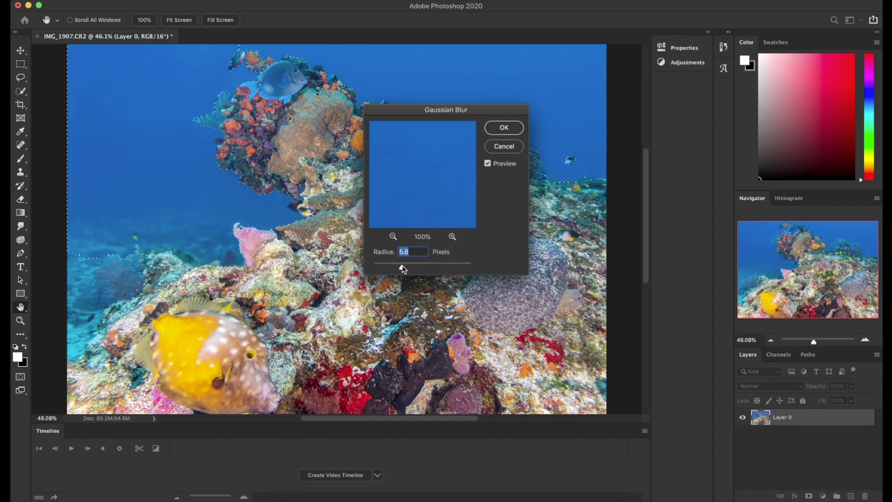
drag(403, 269, 407, 270)
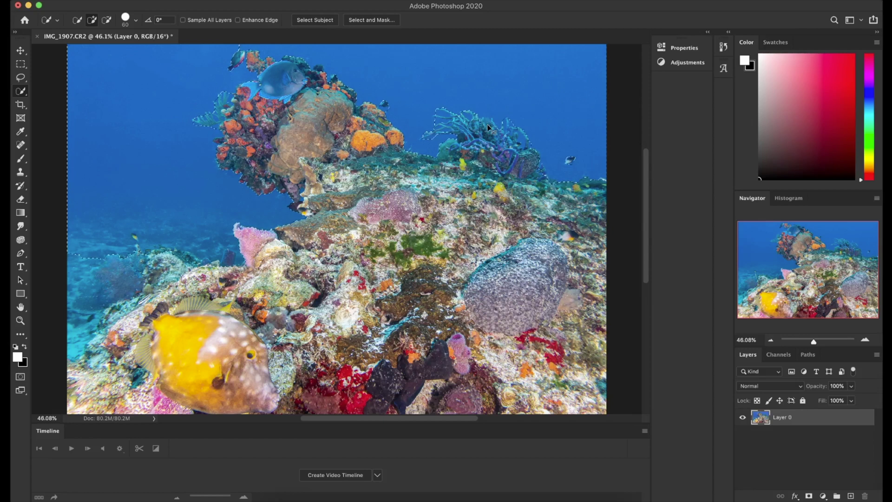
key(super+d)
Save the edited reef photo as IMG_1907-Edit.tif and return to Lightroom Classic
click(95, 1)
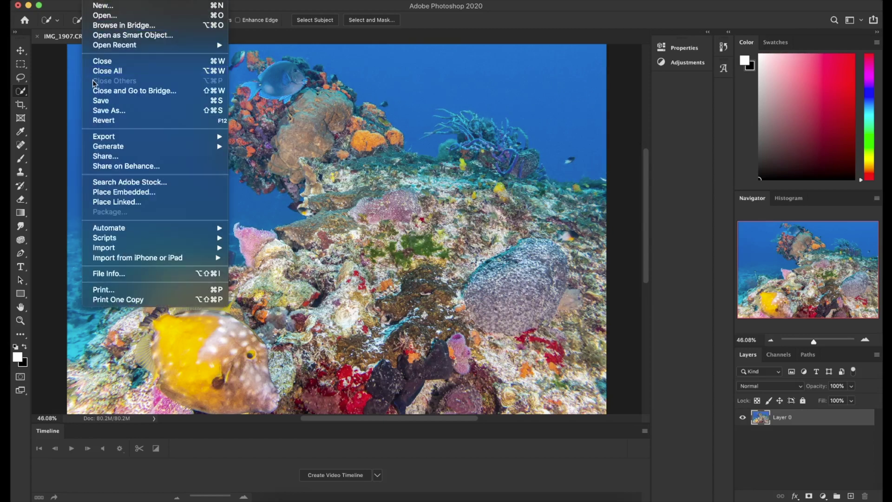
click(98, 103)
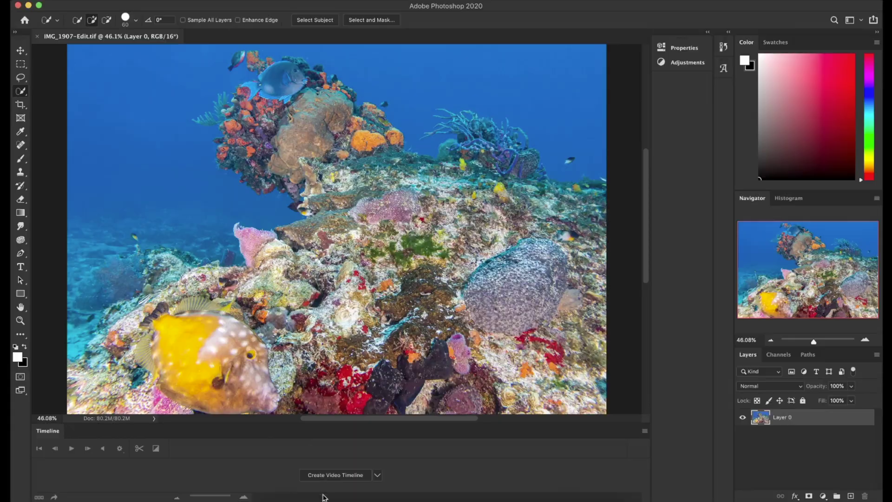
click(339, 500)
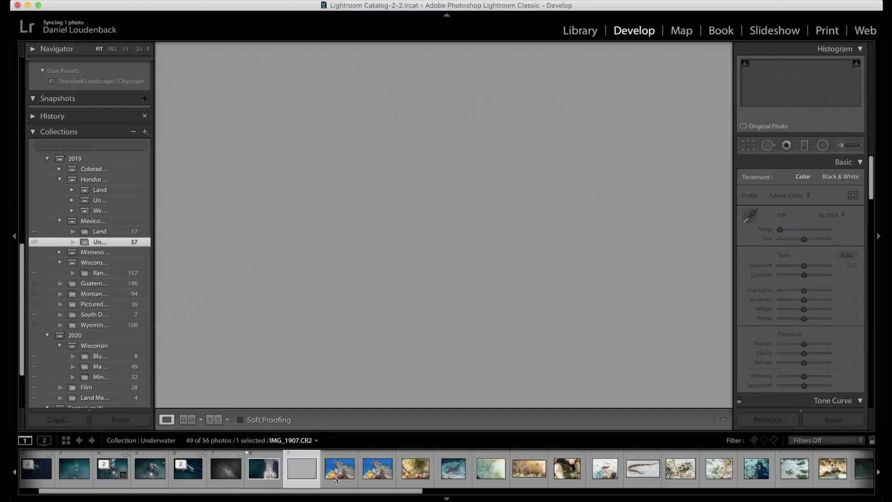